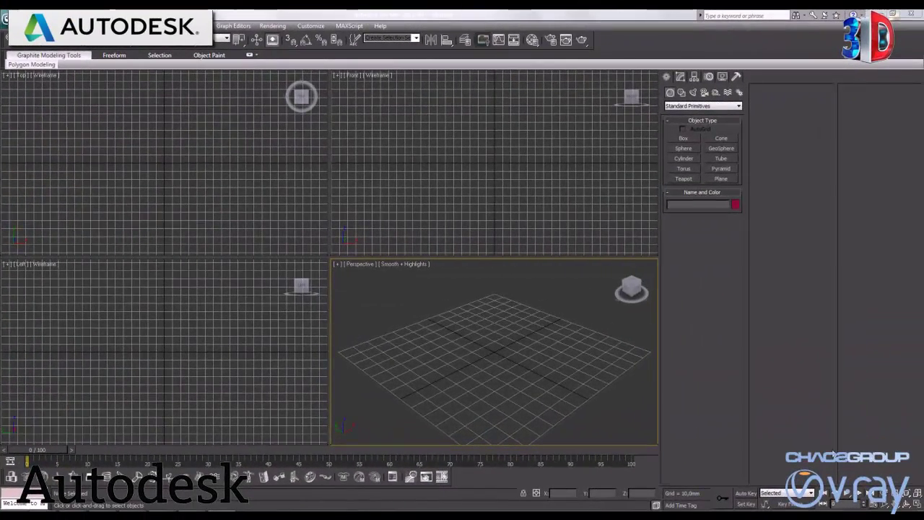
Step: Create Box001 in the Top viewport, about 129.794 tall
click(682, 138)
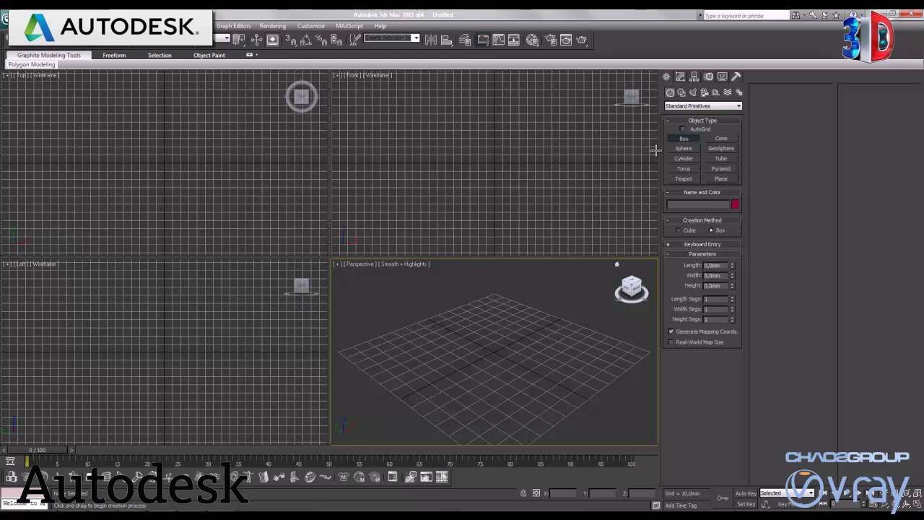
drag(109, 119, 224, 217)
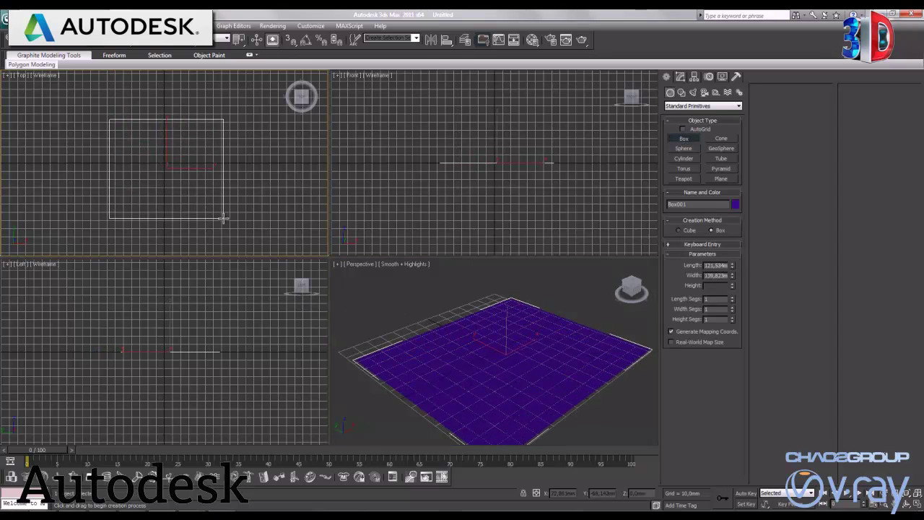
click(207, 114)
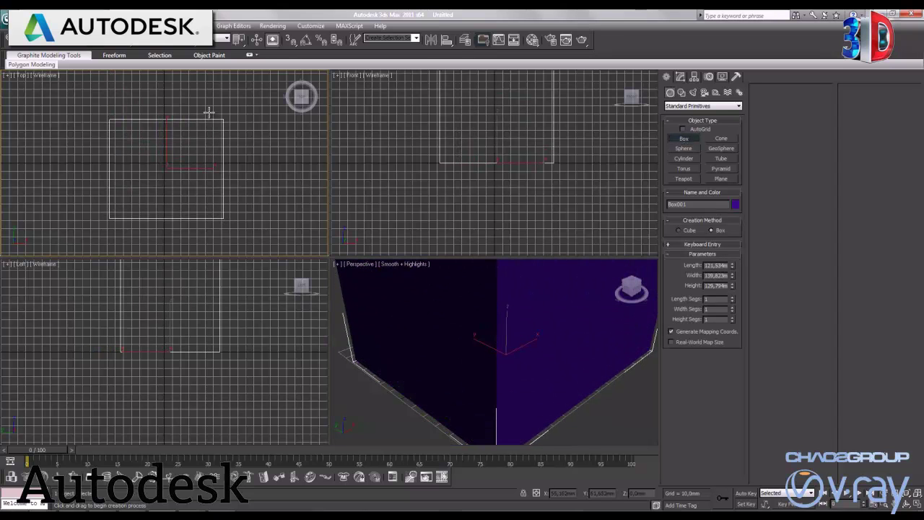
Step: Maximize the Perspective view, zoom extents on the box, and turn on Edged Faces
right_click(572, 364)
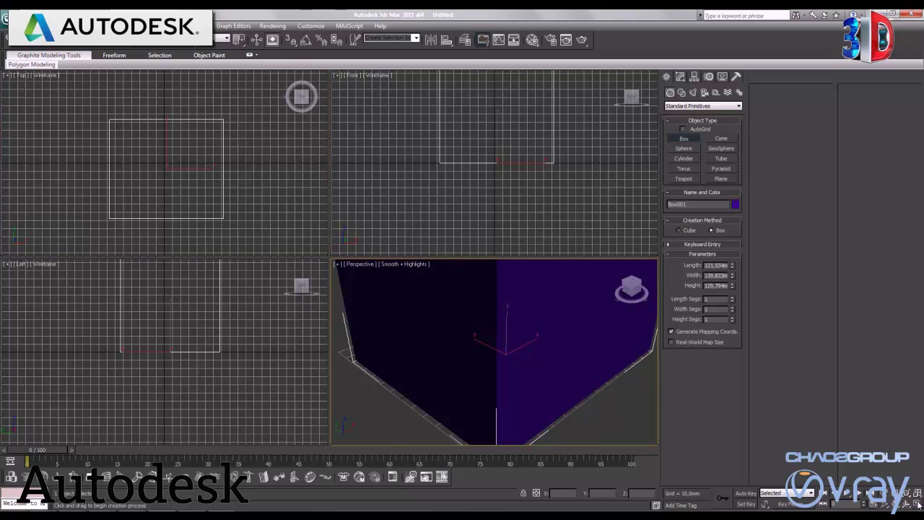
click(917, 505)
key(z)
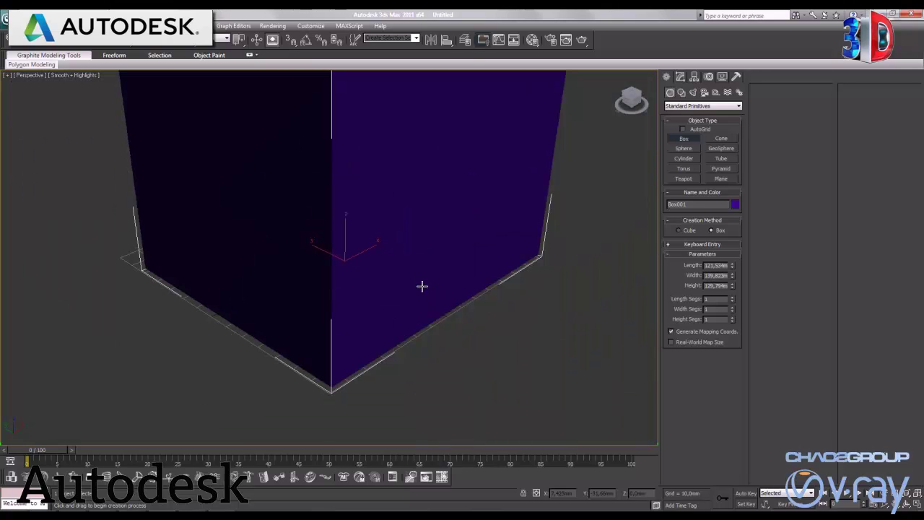
key(F4)
Step: Set Box001's Length, Width and Height Segs each to 200
double_click(714, 298)
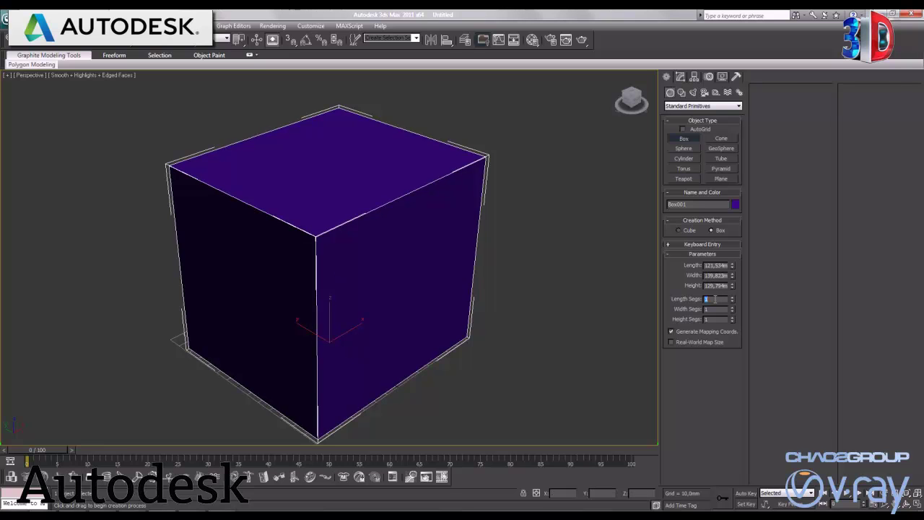
text(200)
key(Tab)
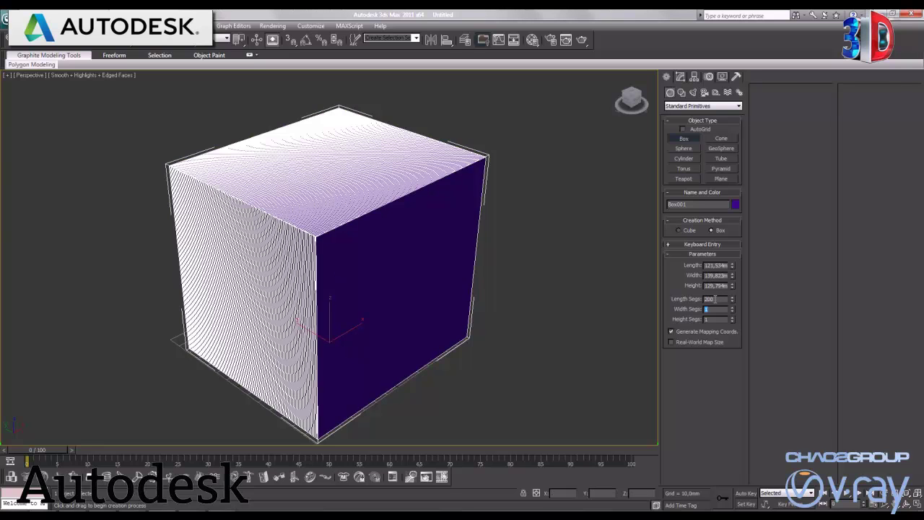
text(200)
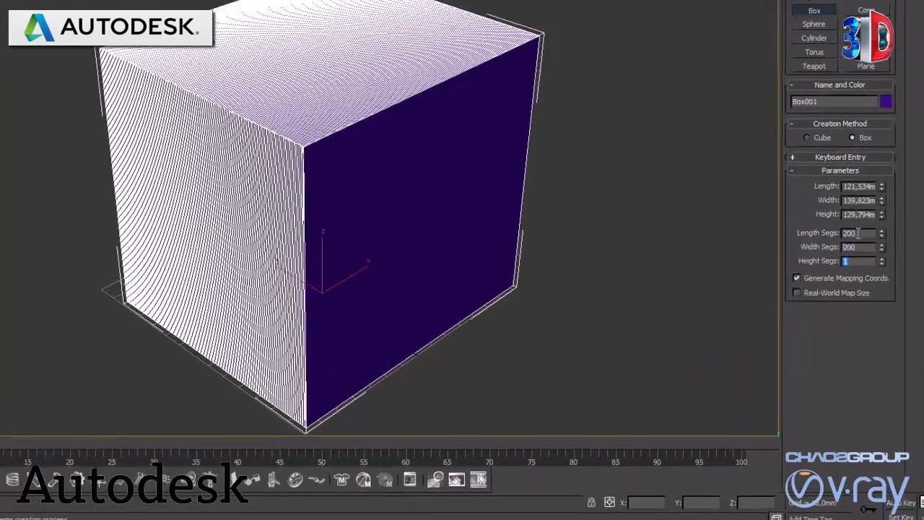
key(Tab)
text(200)
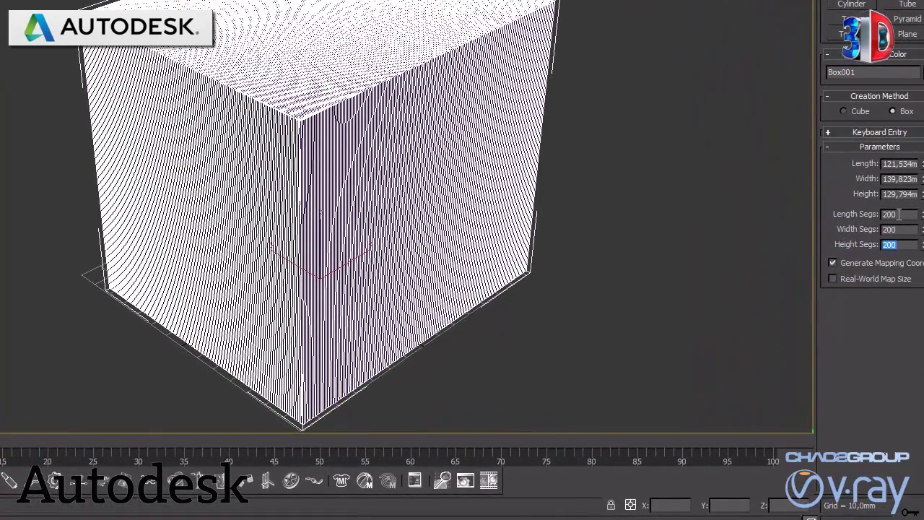
key(Return)
text(7)
key(BackSpace)
text(200)
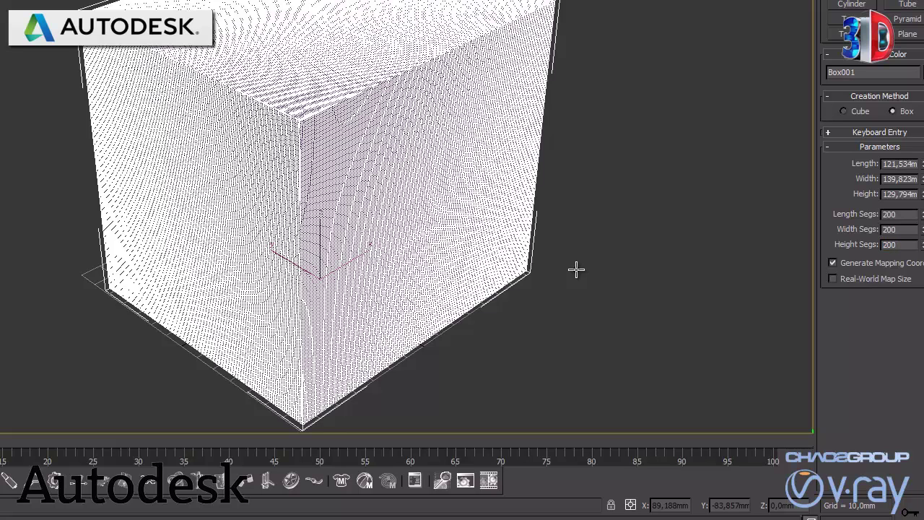
Step: Exit box creation and bring up V-Ray mesh export for Box001 from the Modify panel
right_click(154, 97)
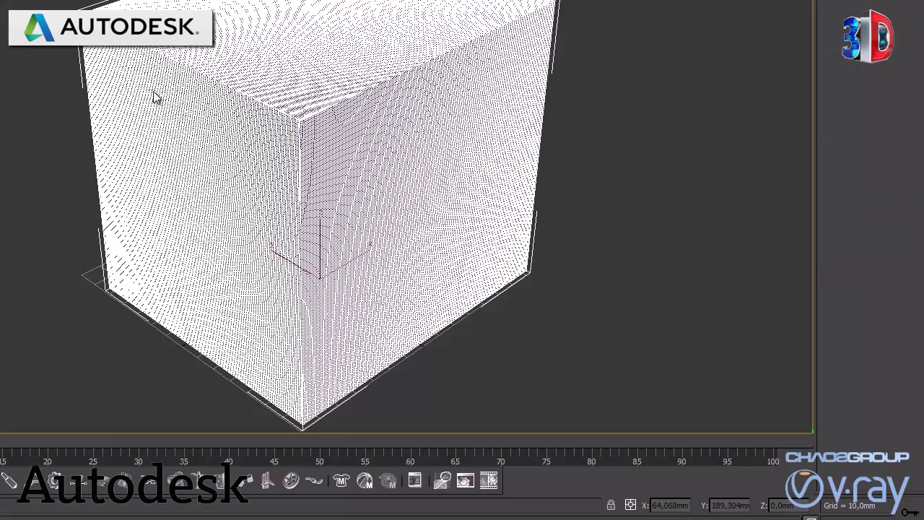
click(837, 2)
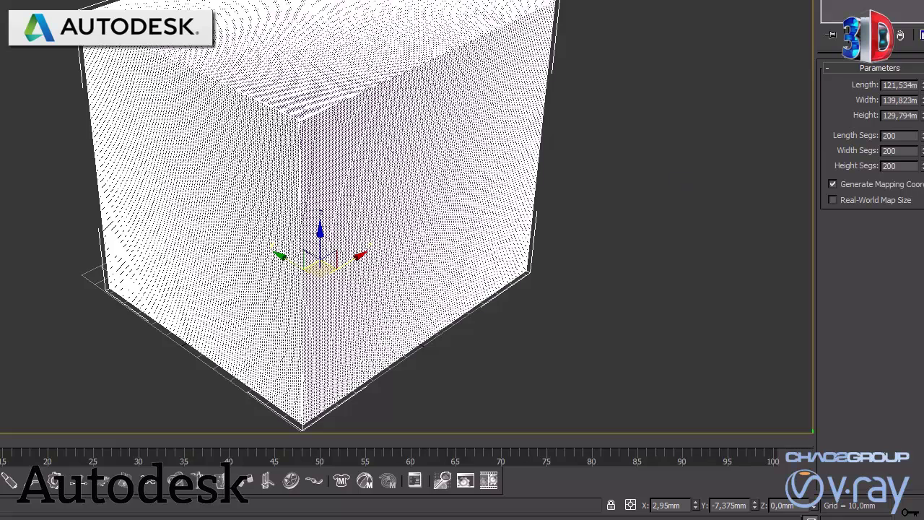
right_click(440, 135)
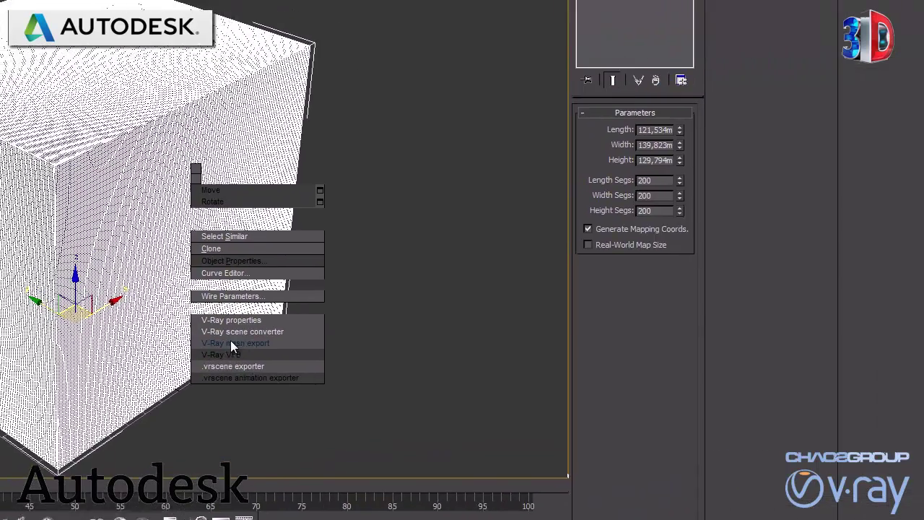
click(476, 298)
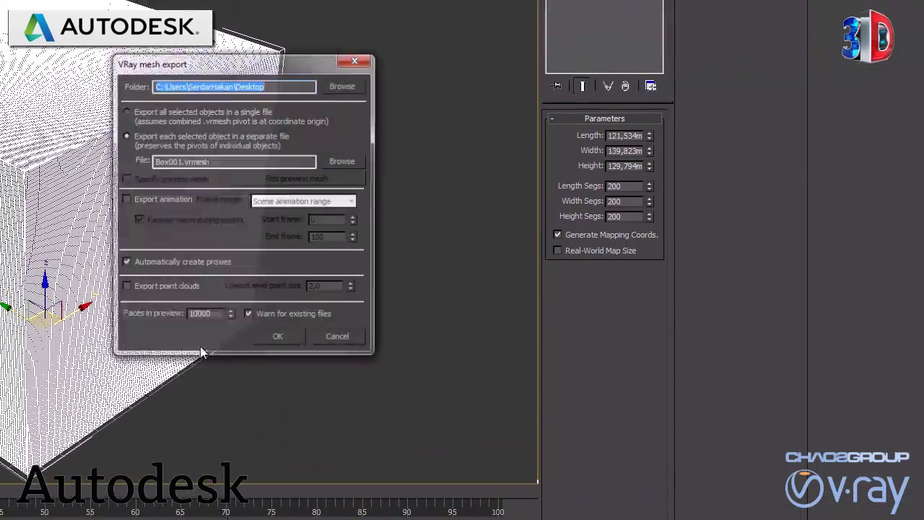
Step: Set the export target to Box001.vrmesh on the Desktop, then close the export window
click(361, 86)
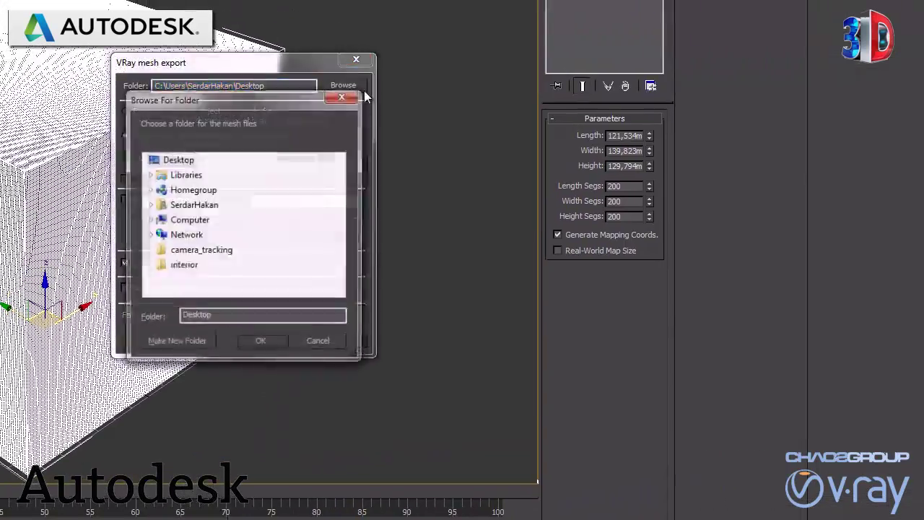
click(261, 342)
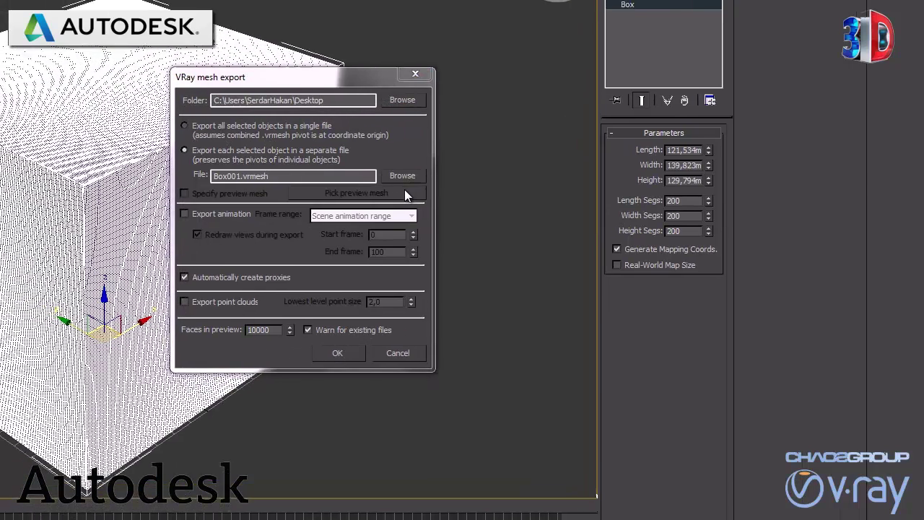
click(352, 165)
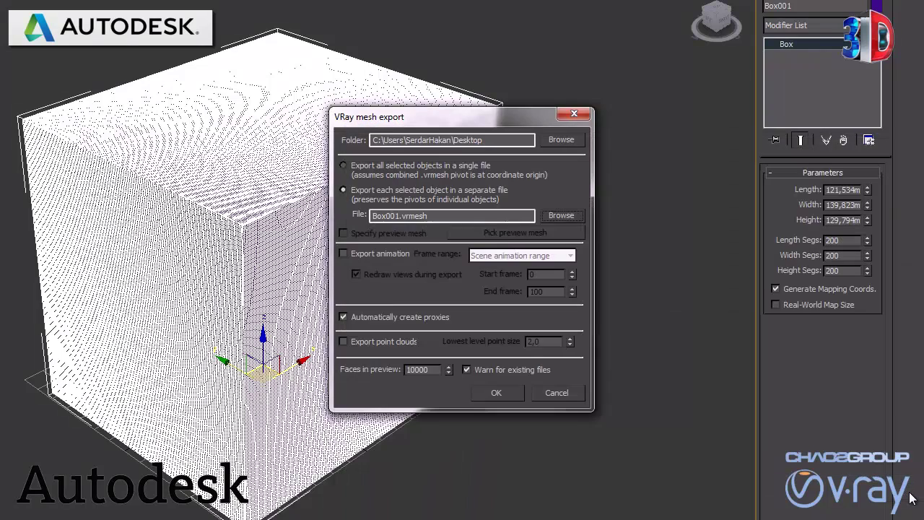
click(908, 494)
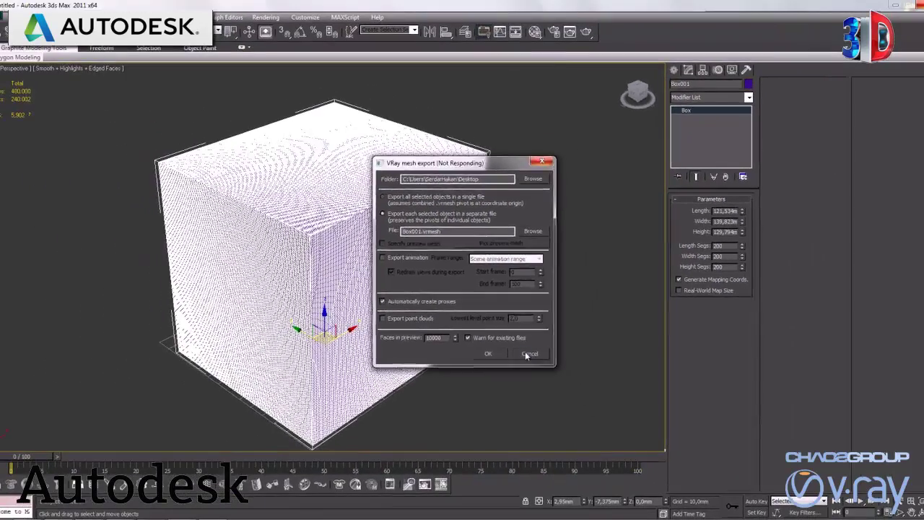
click(534, 363)
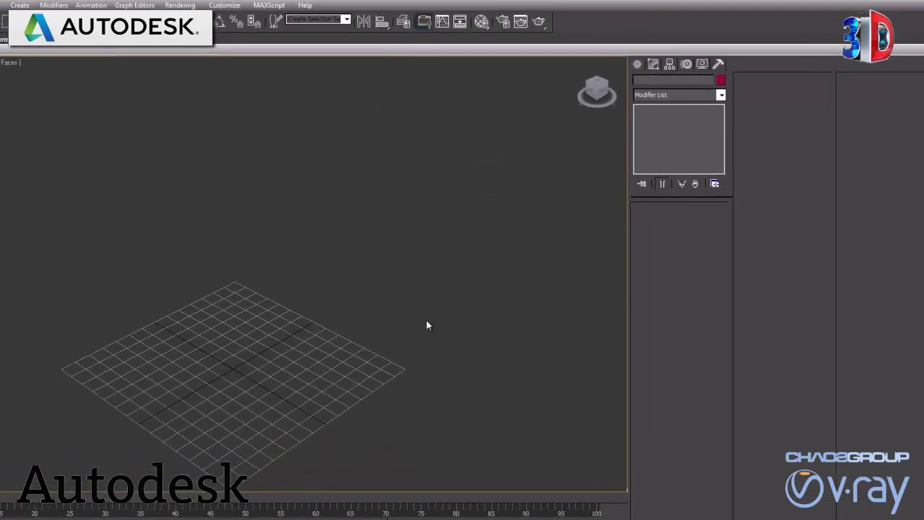
Step: Create a new box primitive by dragging out its base in the fresh scene
click(567, 142)
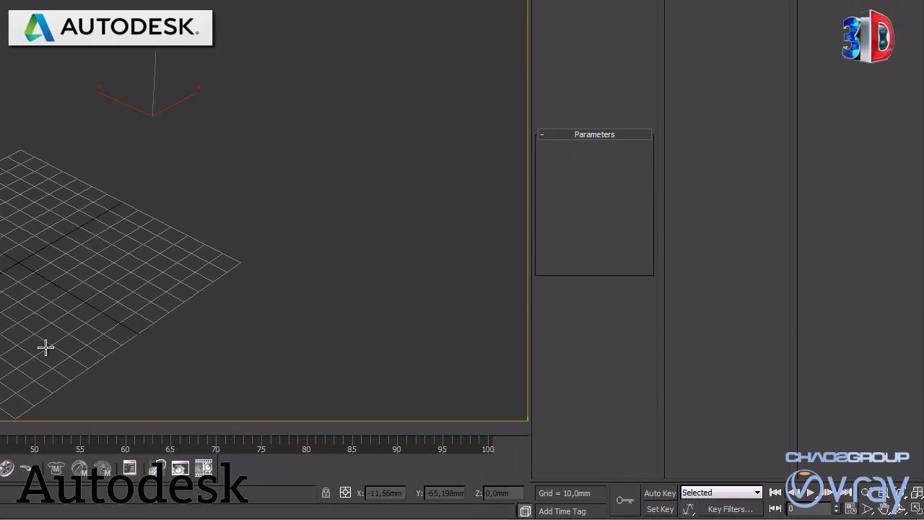
drag(82, 232, 99, 190)
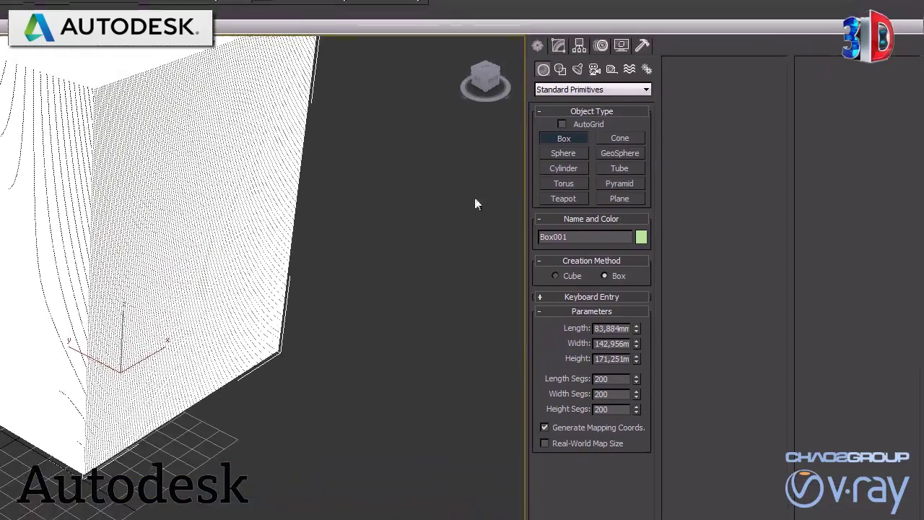
Step: Finish the box and add a TurboSmooth modifier at 1 iteration
click(559, 46)
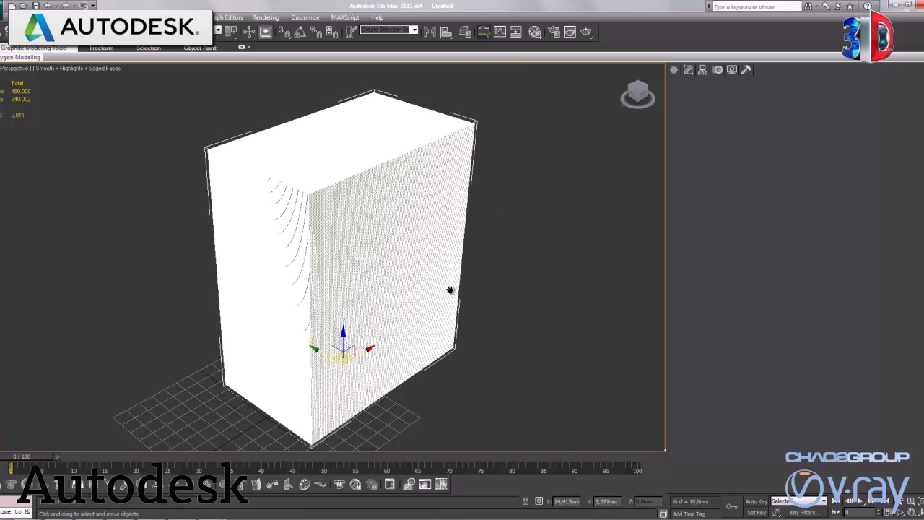
middle_drag(450, 287, 452, 279)
click(749, 97)
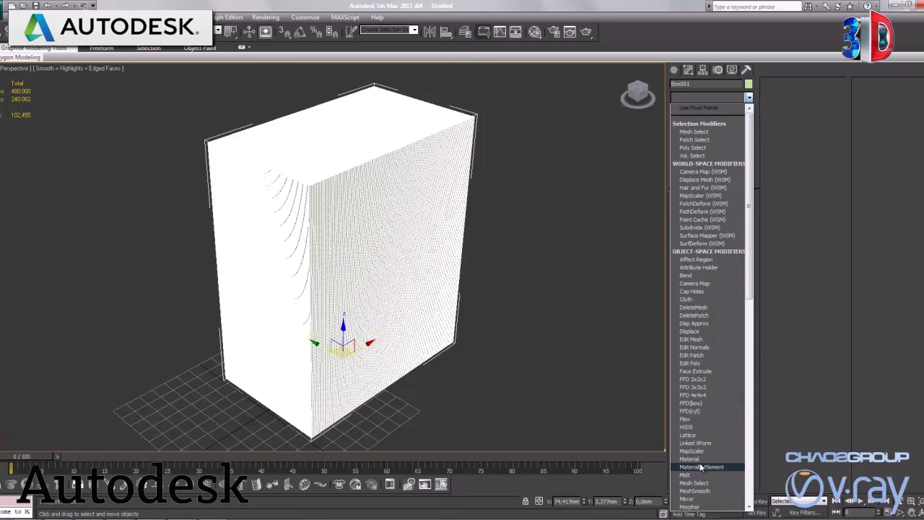
scroll(707, 474, down, 10)
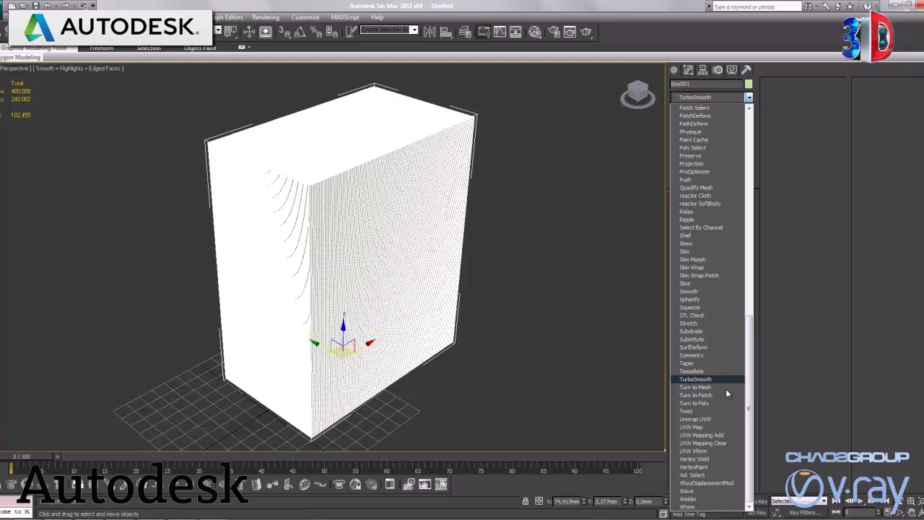
click(726, 388)
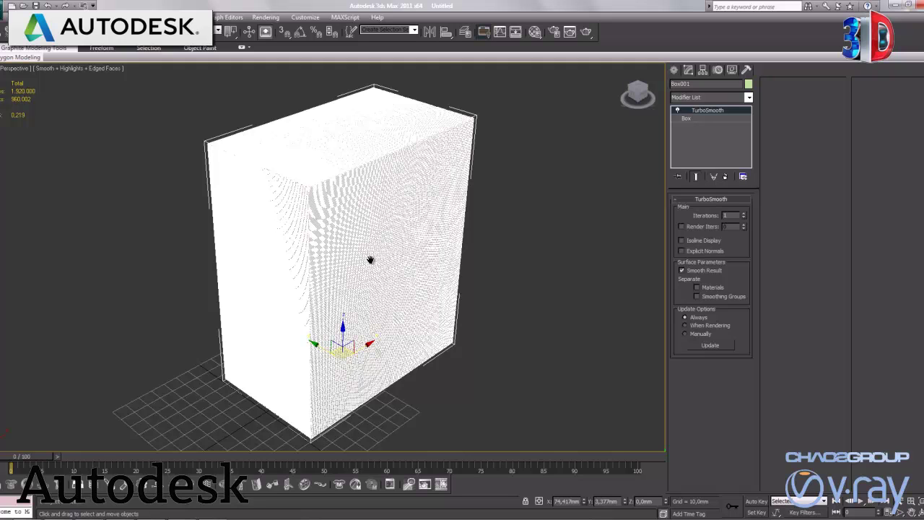
middle_drag(370, 260, 371, 258)
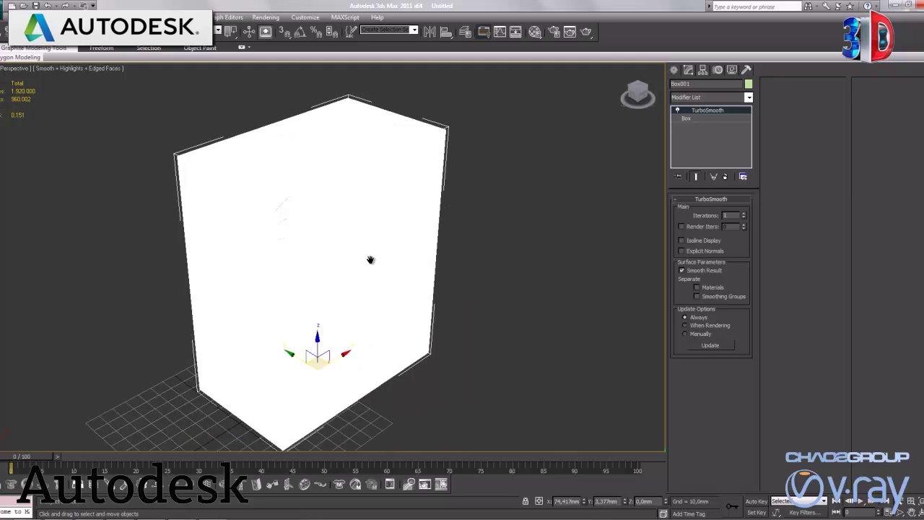
Step: Export the smoothed box to Box001.vrmesh with Automatically create proxies, overwriting the existing file
right_click(329, 264)
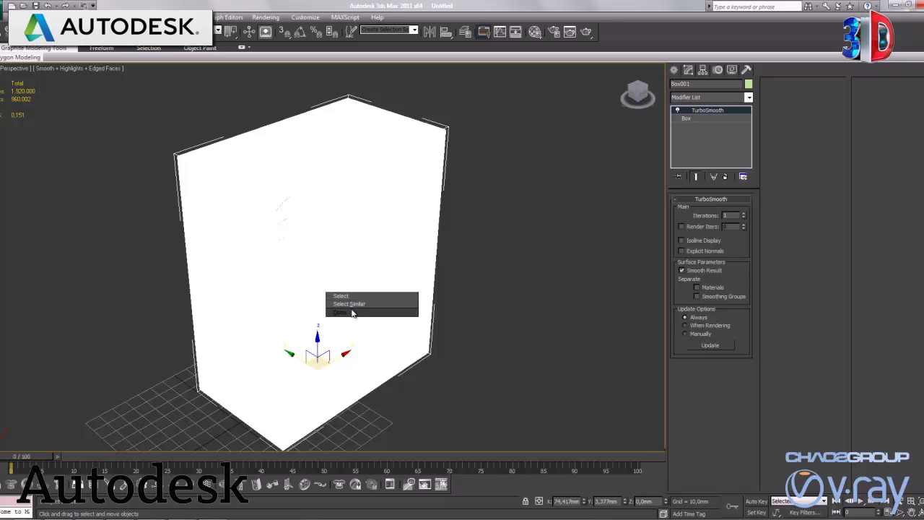
click(356, 377)
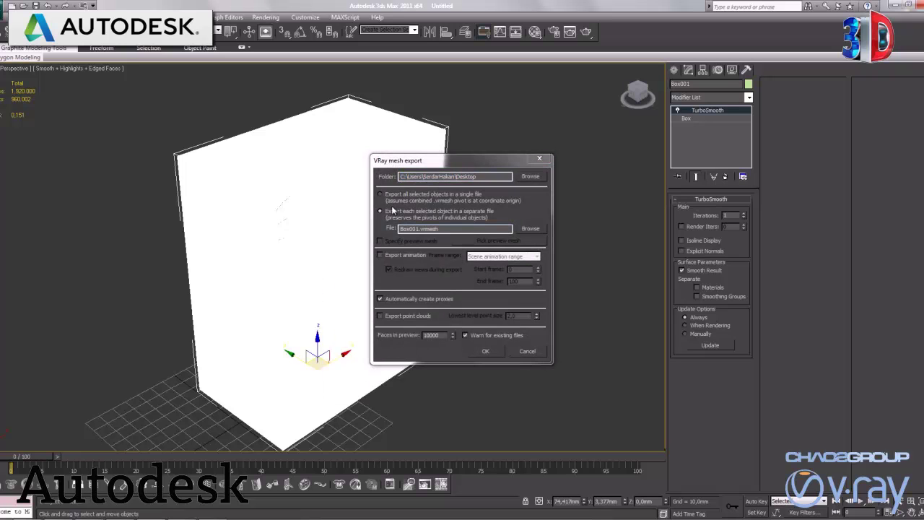
click(390, 302)
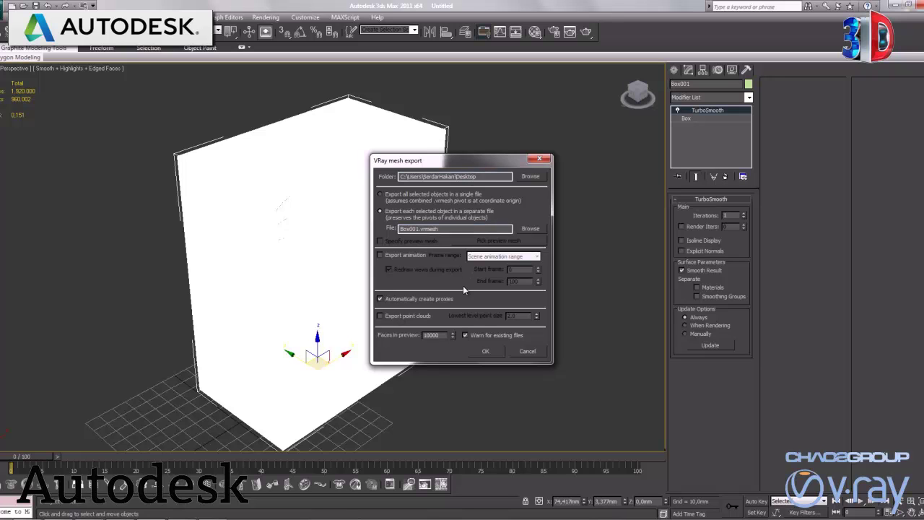
click(486, 353)
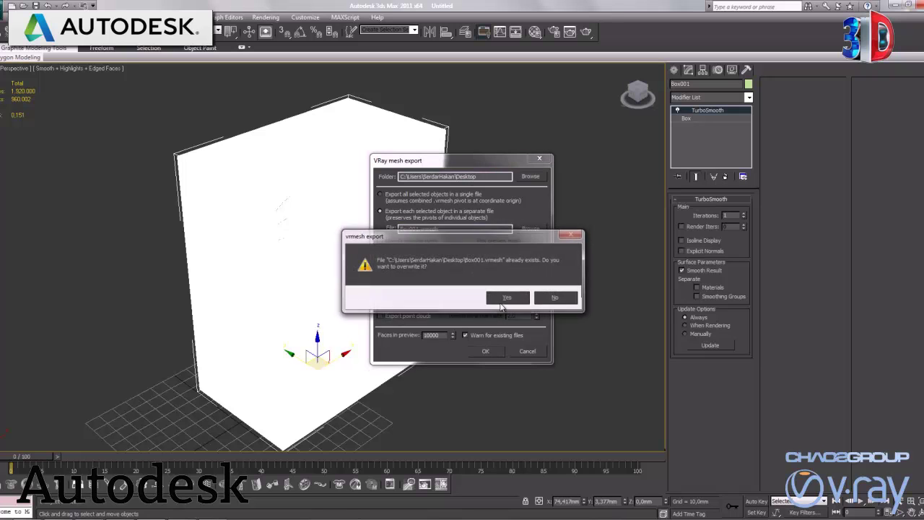
click(501, 303)
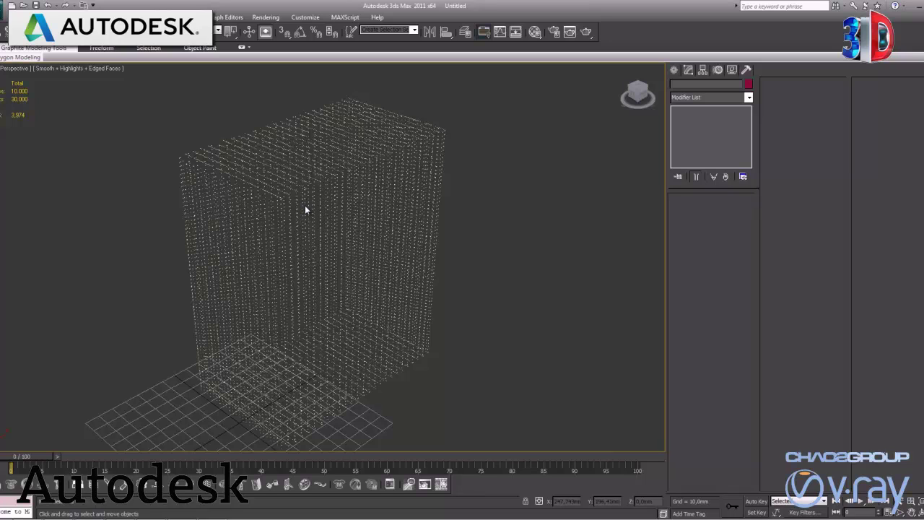
Step: Delete the auto-made proxy and place VRayProxy001 loaded from Box001.vrmesh
drag(503, 207, 222, 302)
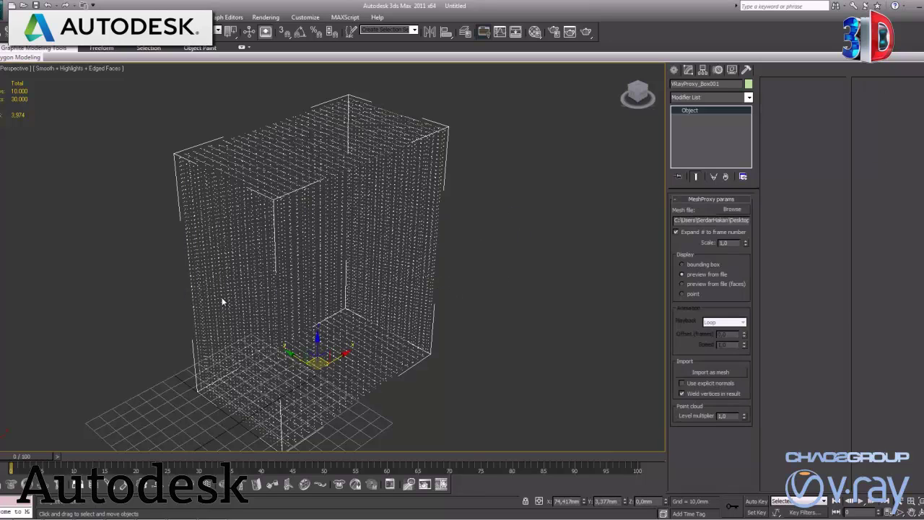
key(Delete)
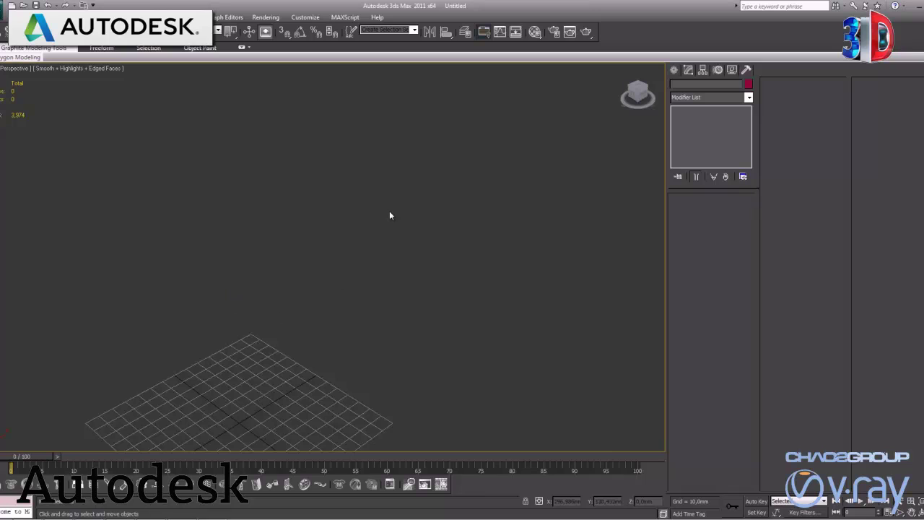
click(675, 69)
click(719, 101)
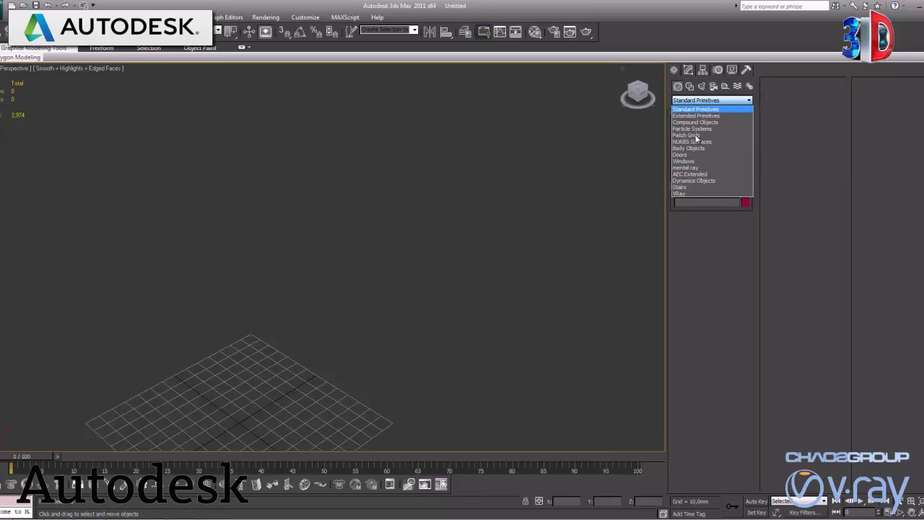
click(679, 194)
click(692, 135)
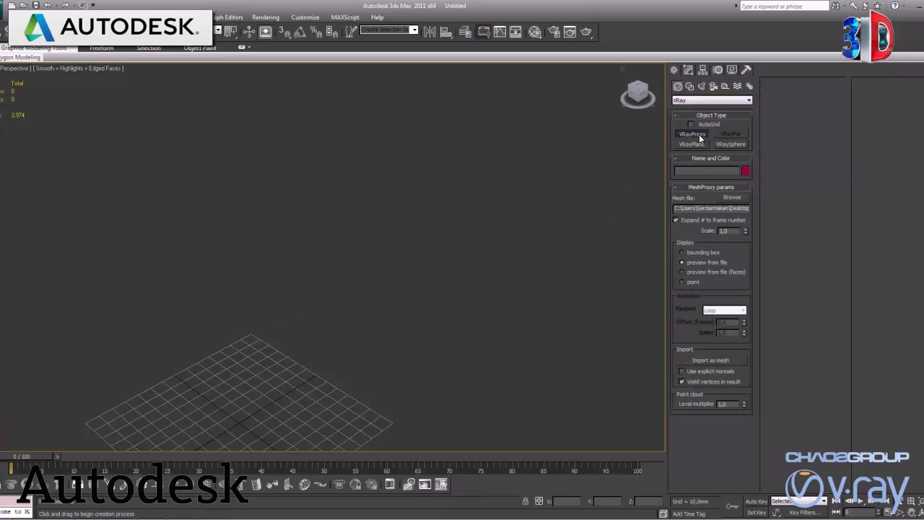
click(732, 197)
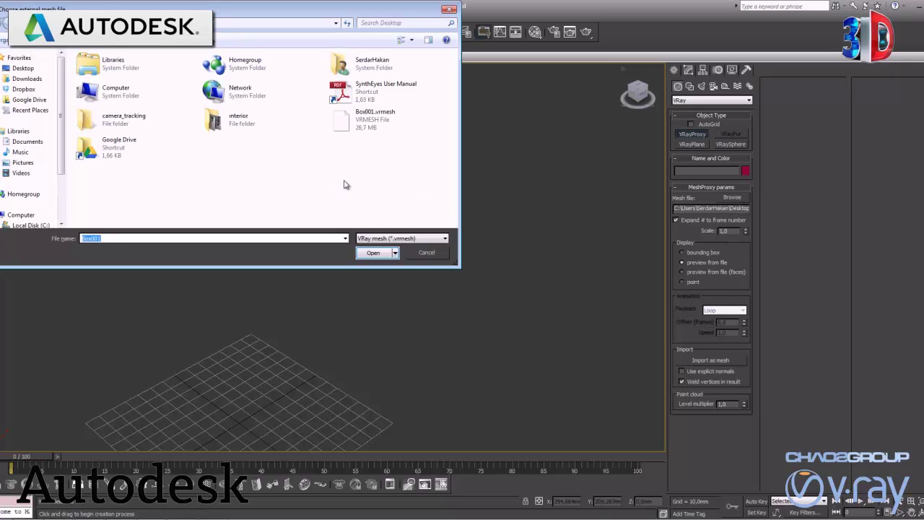
click(364, 126)
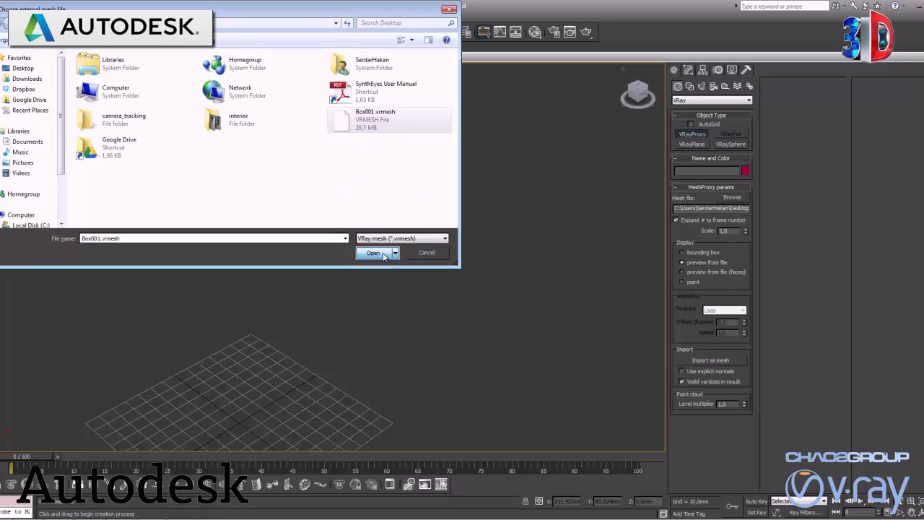
click(373, 252)
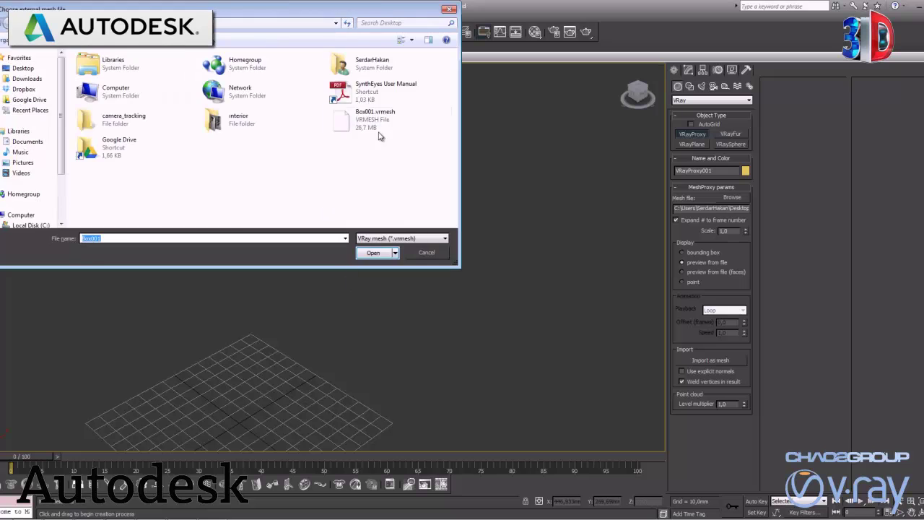
double_click(358, 128)
scroll(396, 181, down, 3)
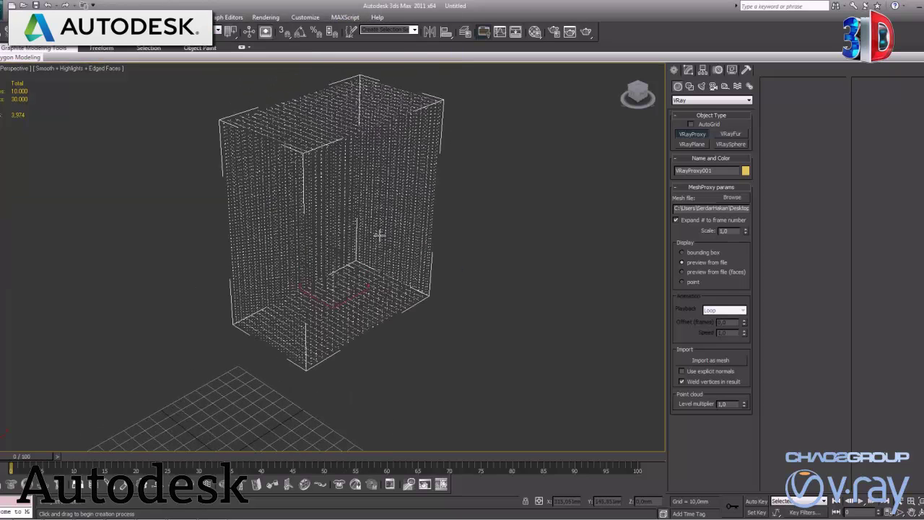
scroll(377, 233, down, 3)
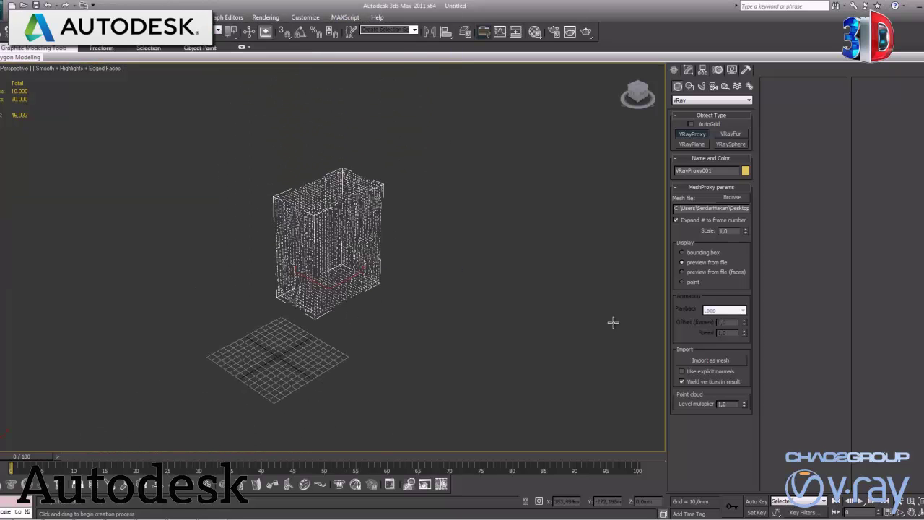
Step: Try VRayProxy001's bounding box, preview from file and preview faces display modes
right_click(470, 270)
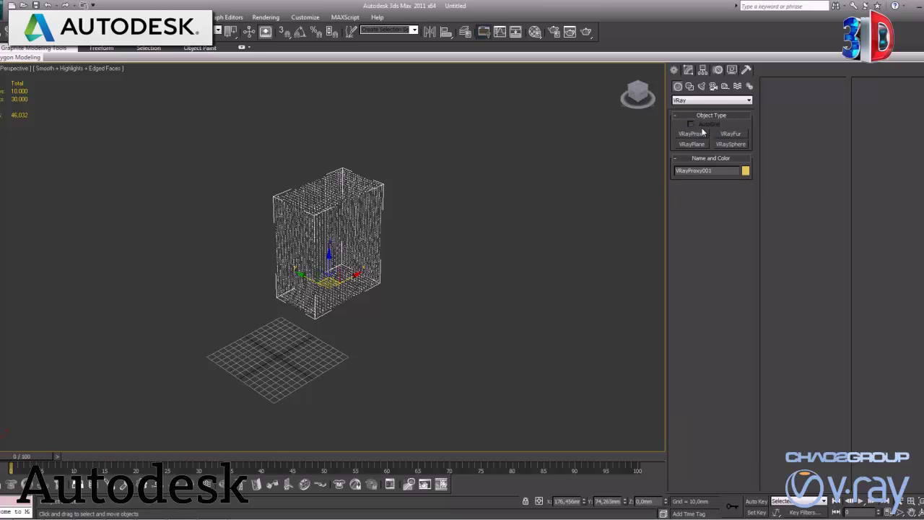
click(689, 71)
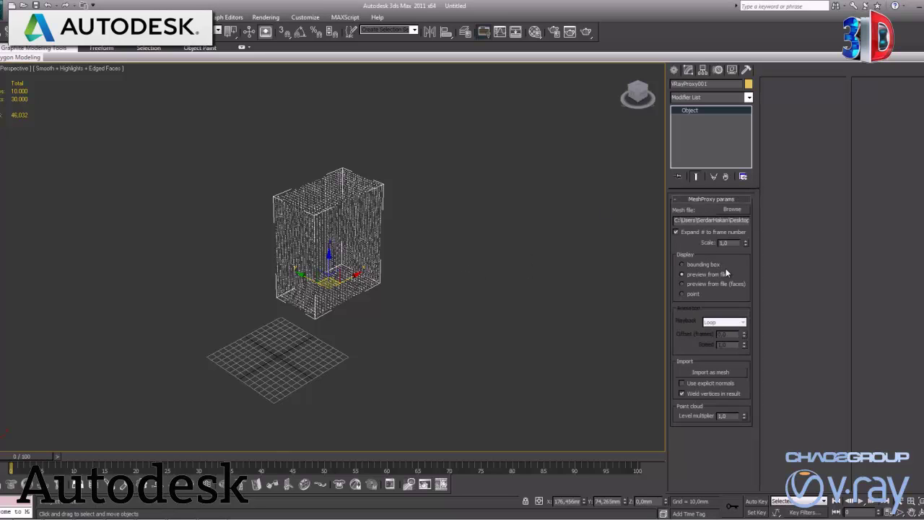
click(701, 264)
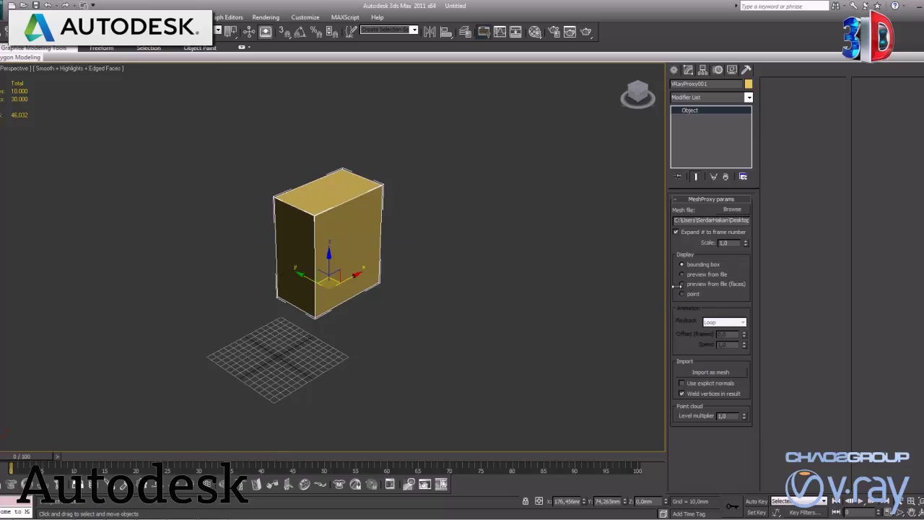
click(696, 275)
click(693, 284)
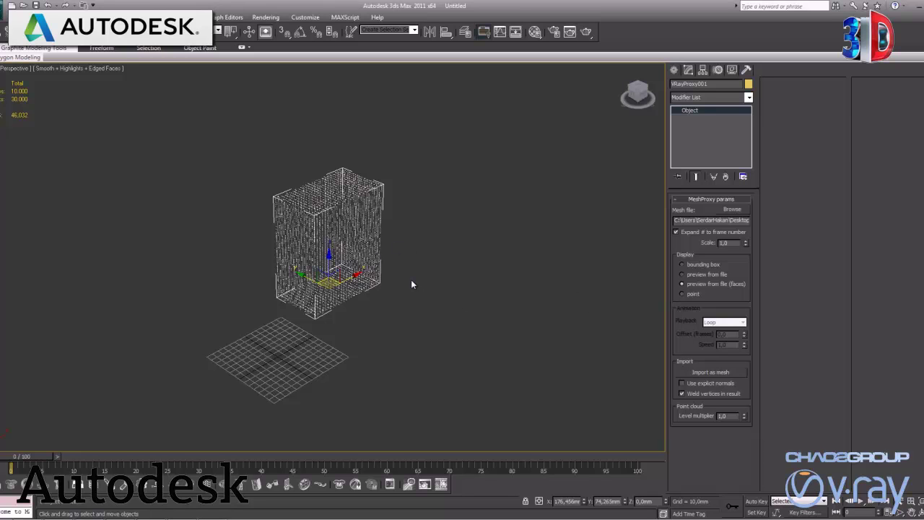
scroll(409, 277, up, 3)
scroll(409, 274, up, 2)
scroll(417, 270, up, 2)
scroll(415, 281, up, 1)
Step: Try the points display, then settle on bounding box display for VRayProxy001
key(F4)
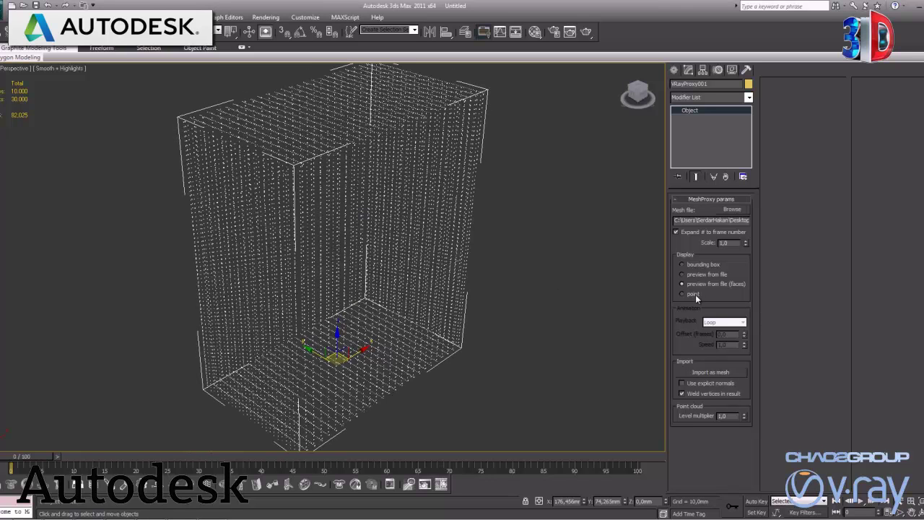
click(682, 294)
key(F4)
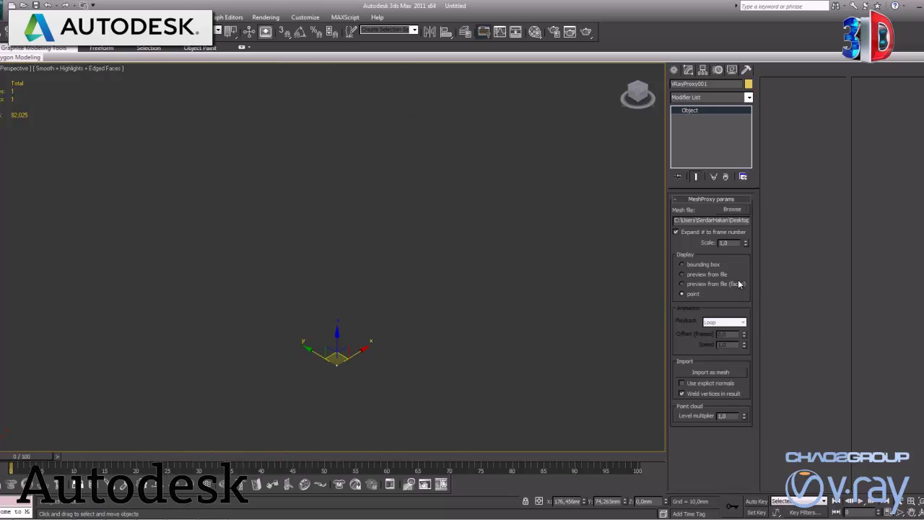
click(710, 265)
scroll(429, 290, down, 1)
scroll(432, 286, down, 1)
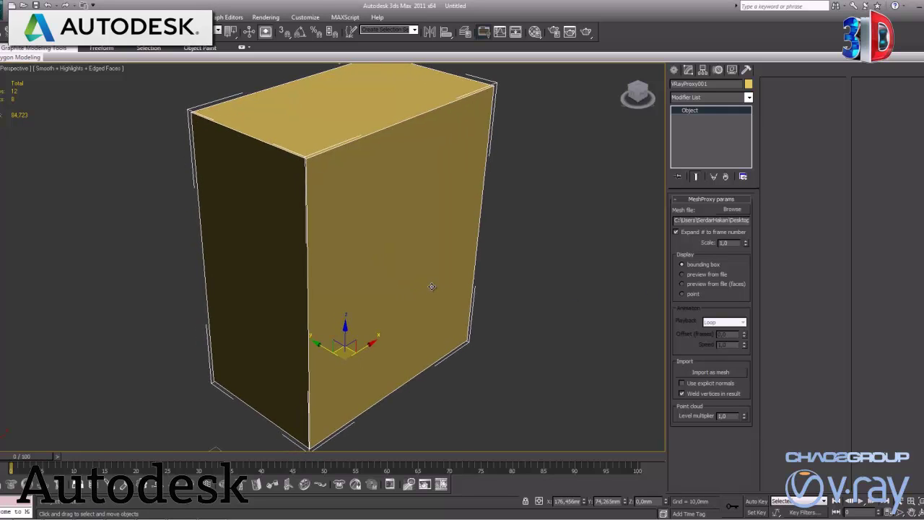
scroll(431, 286, down, 1)
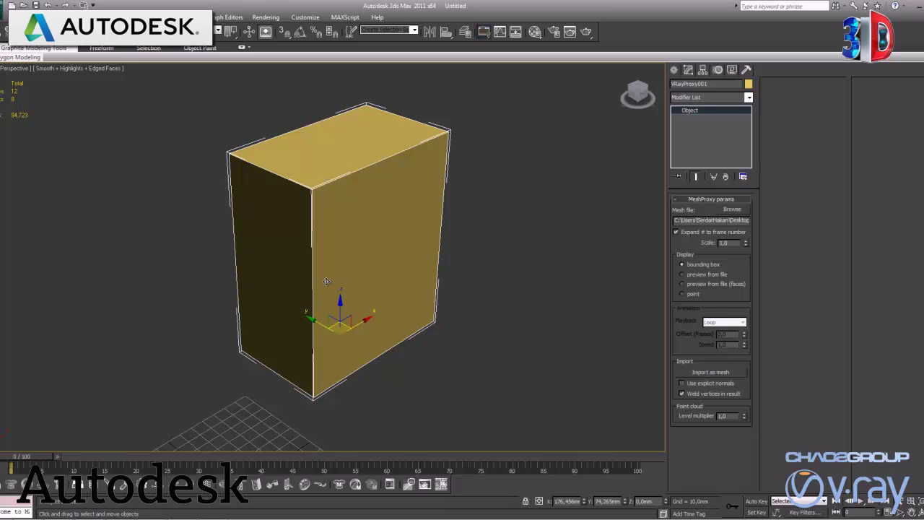
middle_drag(361, 252, 358, 262)
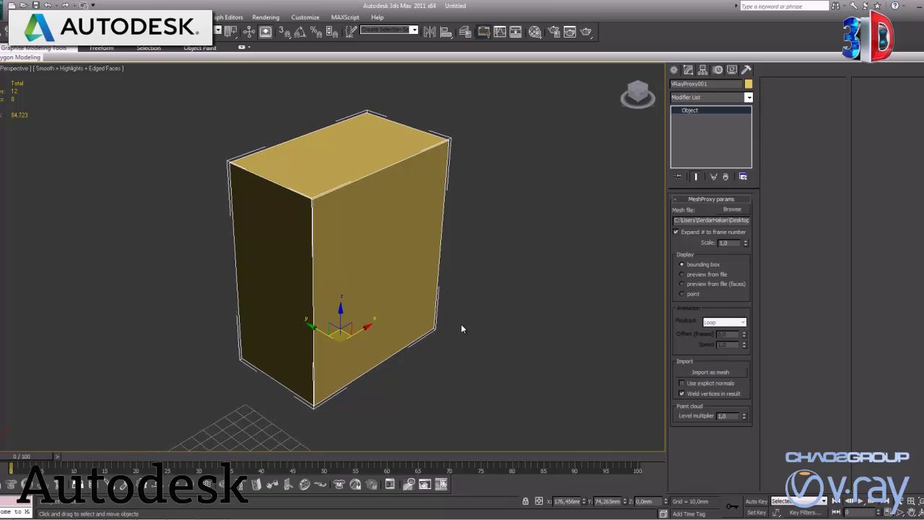
mouse_move(449, 323)
alt+middle_down()
mouse_move(423, 299)
mouse_move(425, 374)
mouse_move(392, 330)
mouse_move(477, 334)
mouse_move(430, 307)
alt+middle_up()
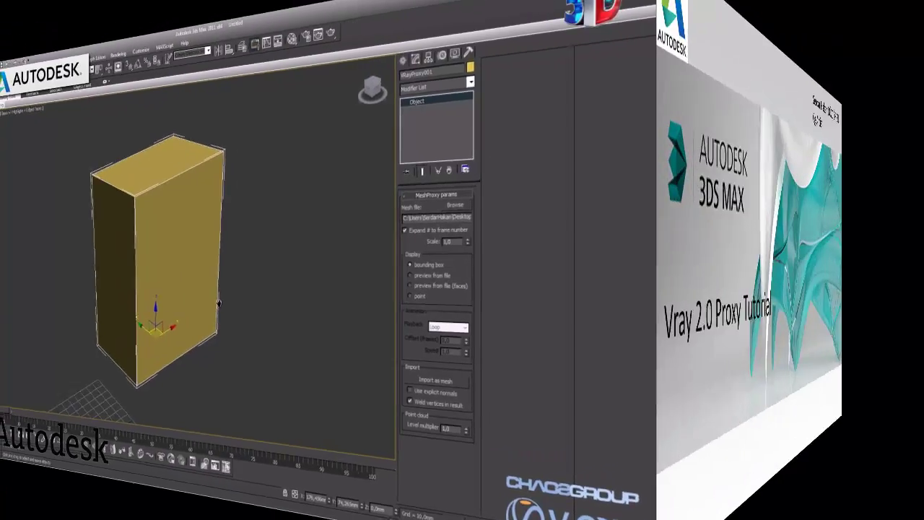